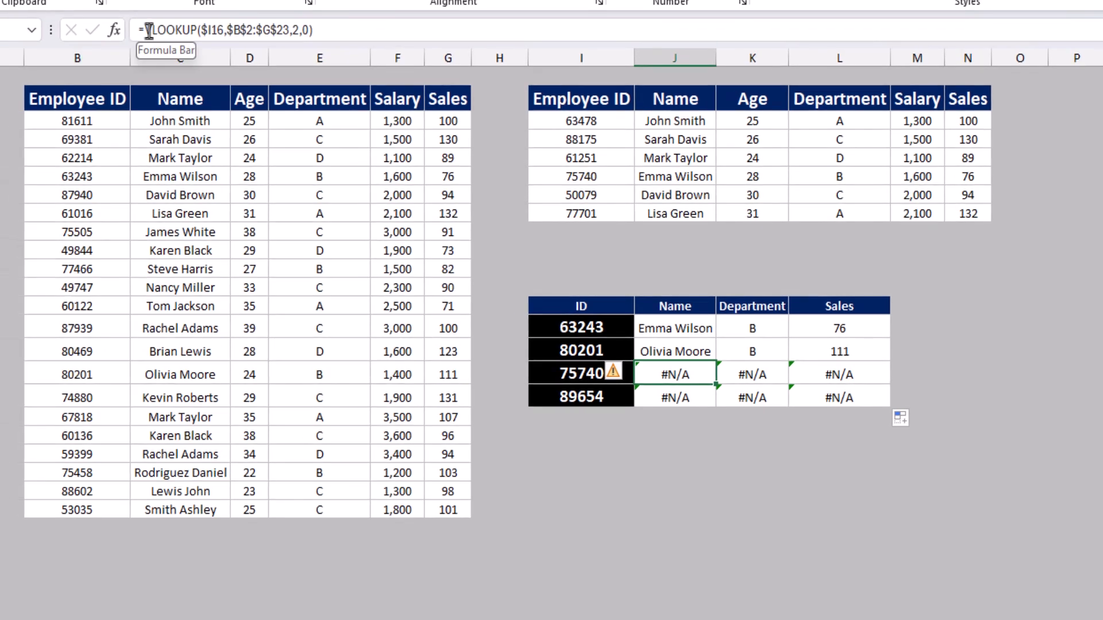
Step: Wrap the VLOOKUP formula in J16 in IFERROR, keeping the existing lookup as the value argument
left_click(145, 30)
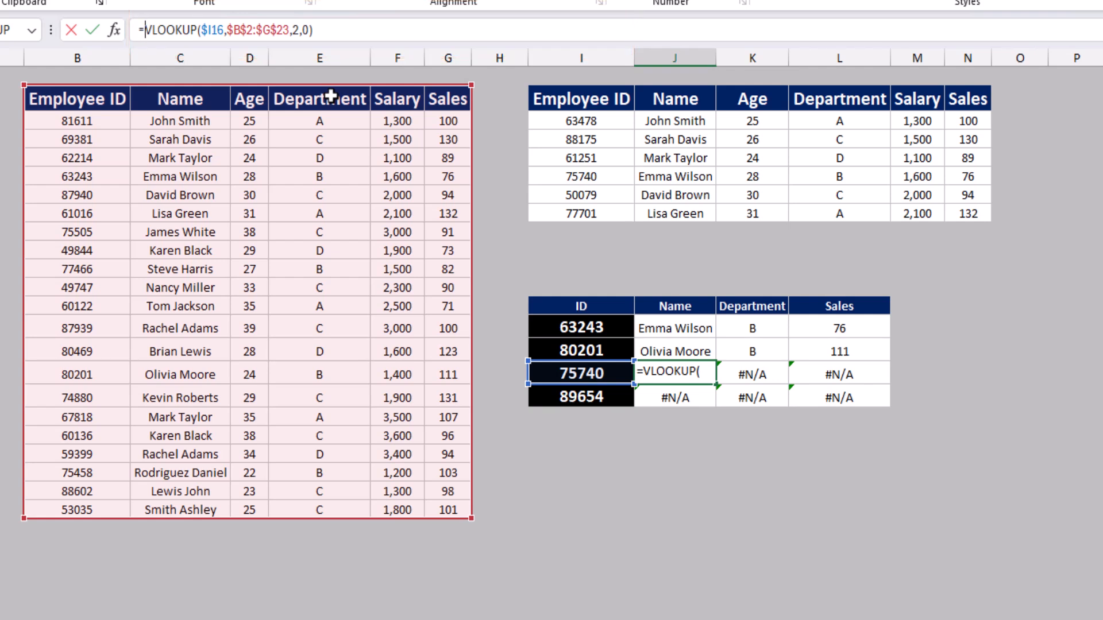
type("IFERROR(")
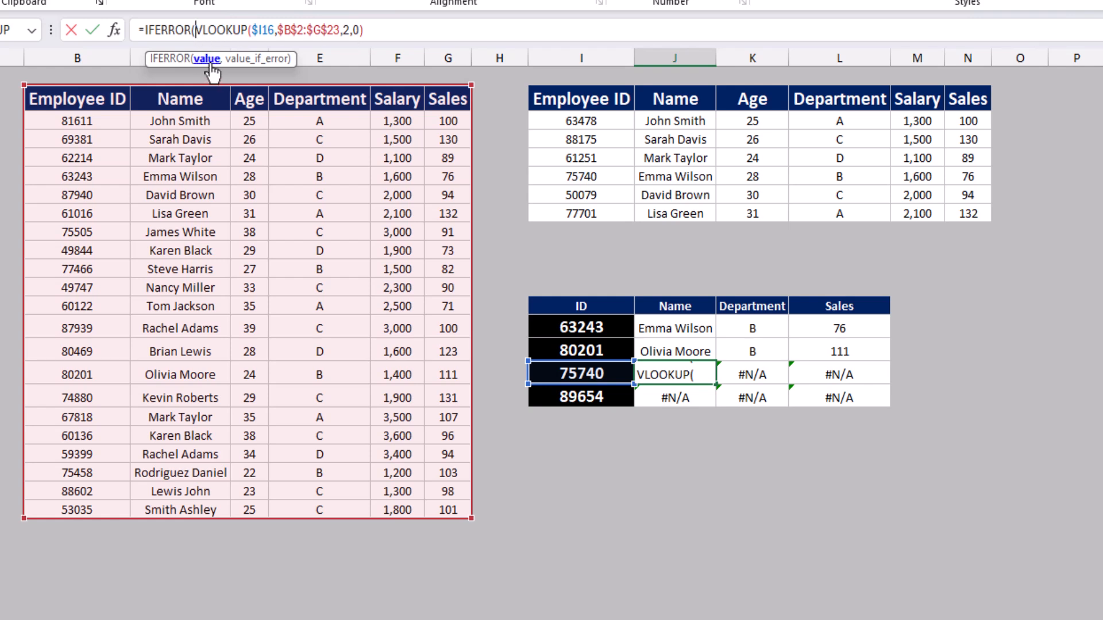
left_click(383, 29)
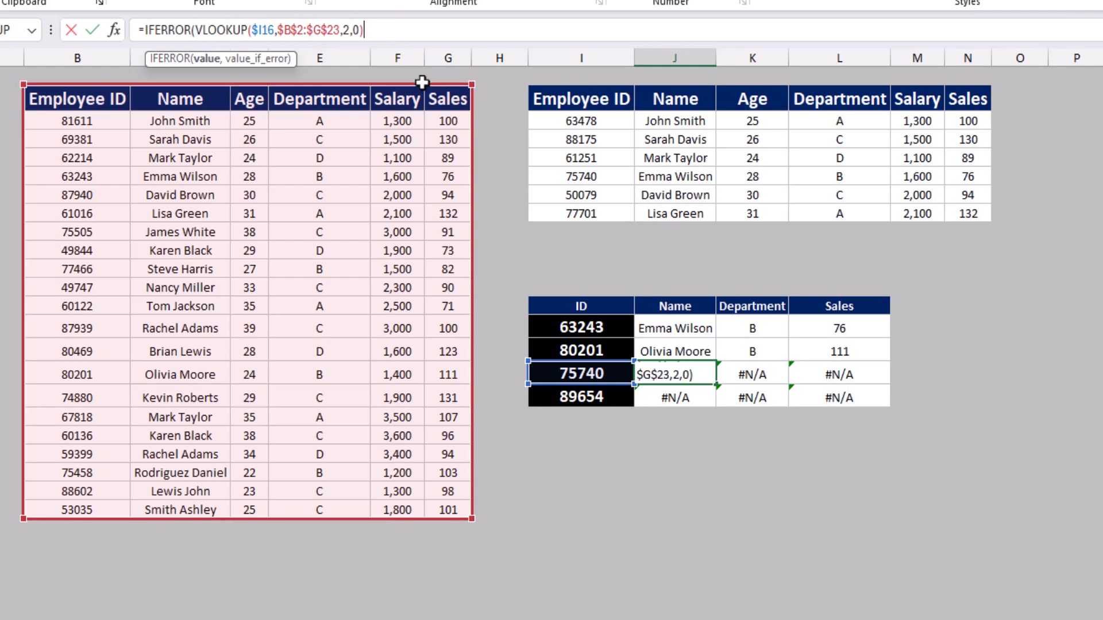
type(",")
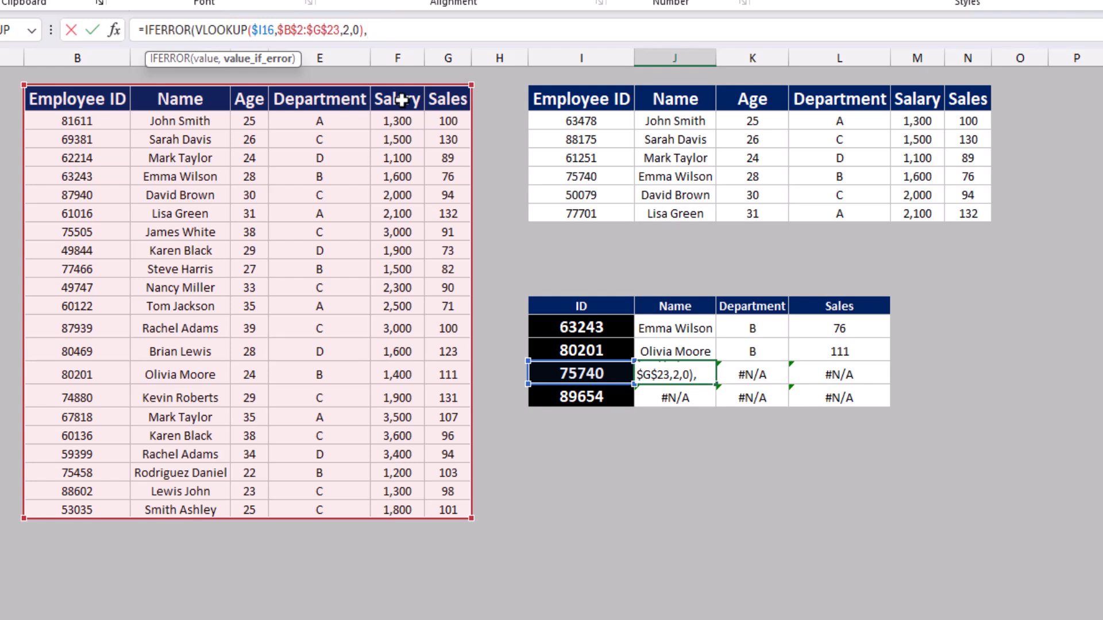
Step: Add a fallback VLOOKUP as the IFERROR alternative, looking up I16 in the second employee table with absolute range $I$2:$N$8
type("vlo")
key("Tab")
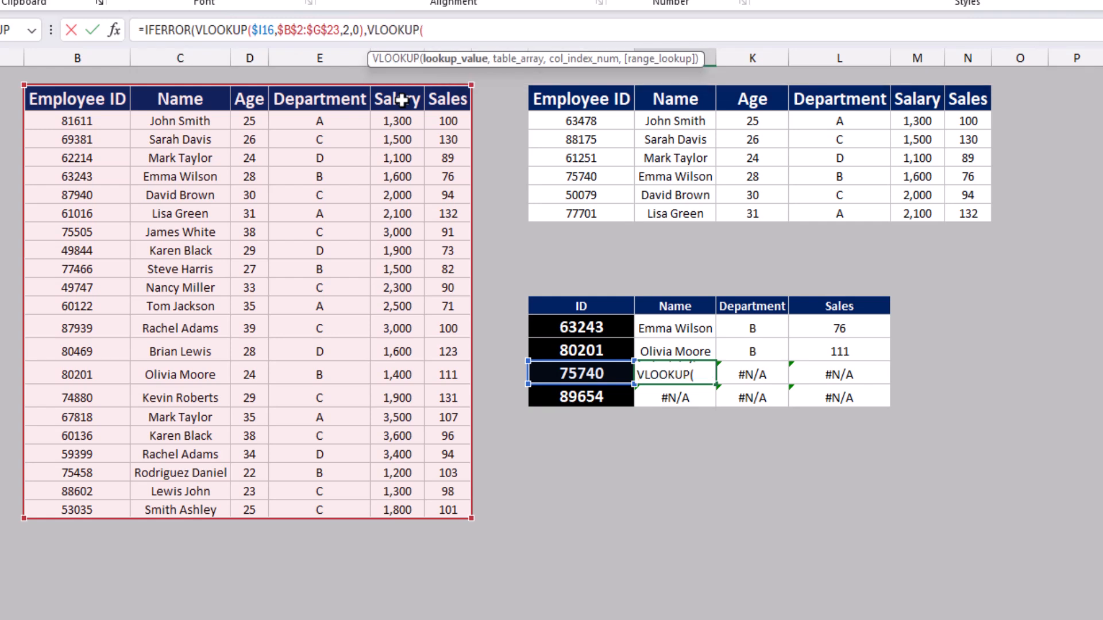
left_click(612, 374)
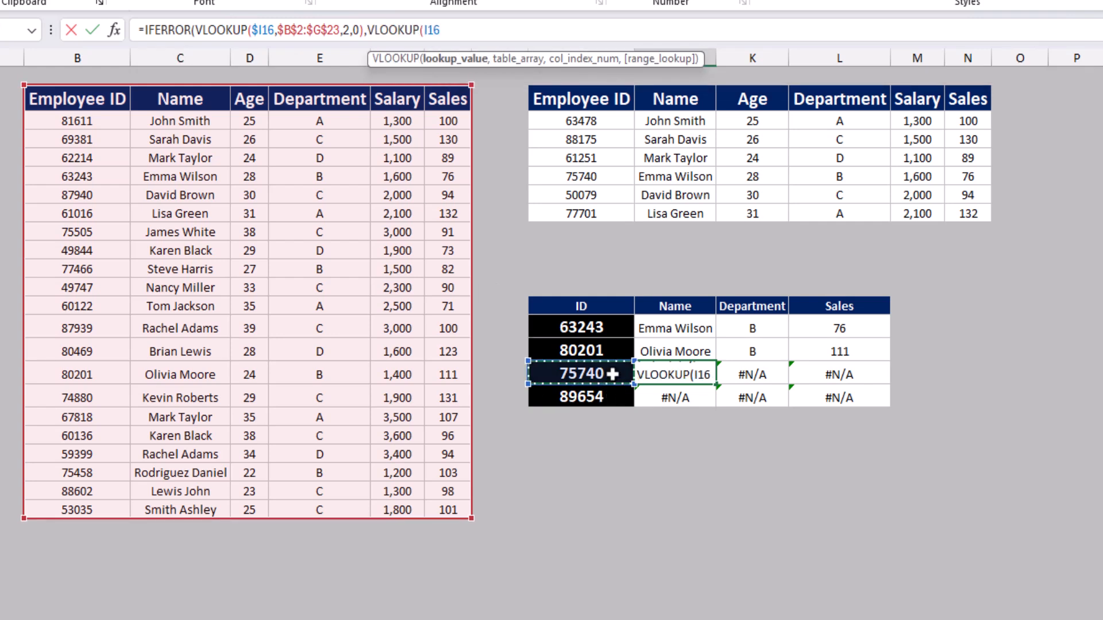
type(",")
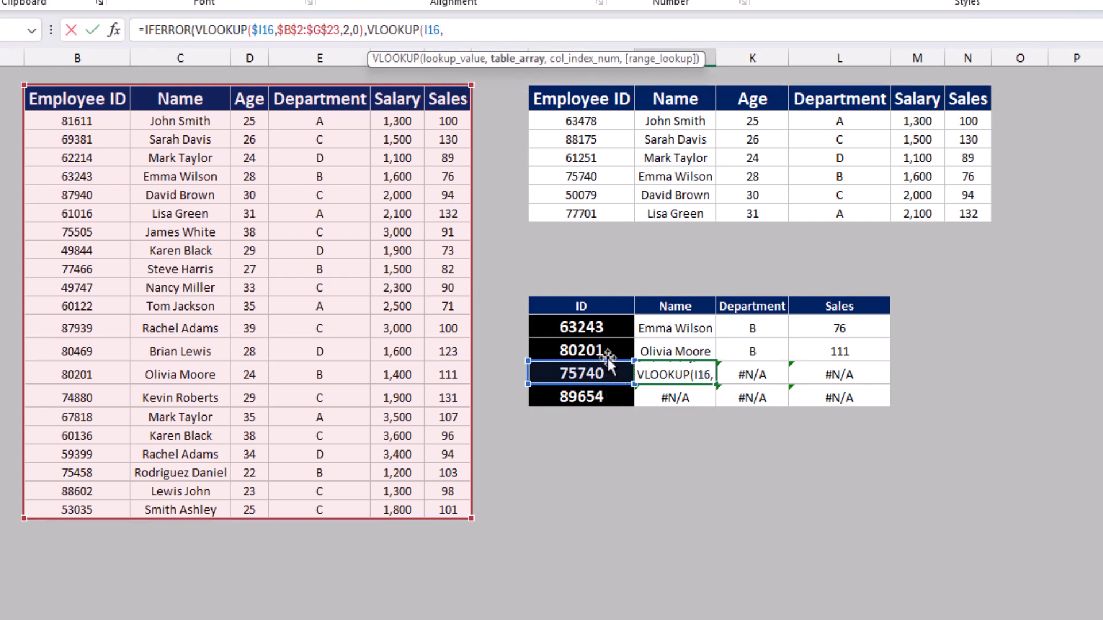
left_click_drag(581, 99, 972, 219)
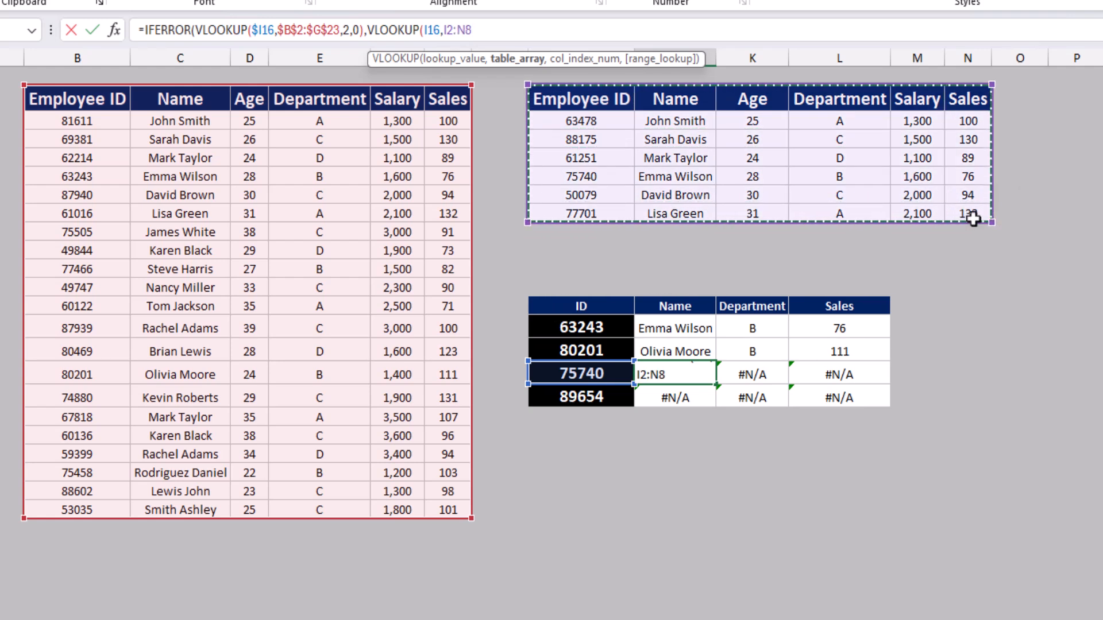
key("F4")
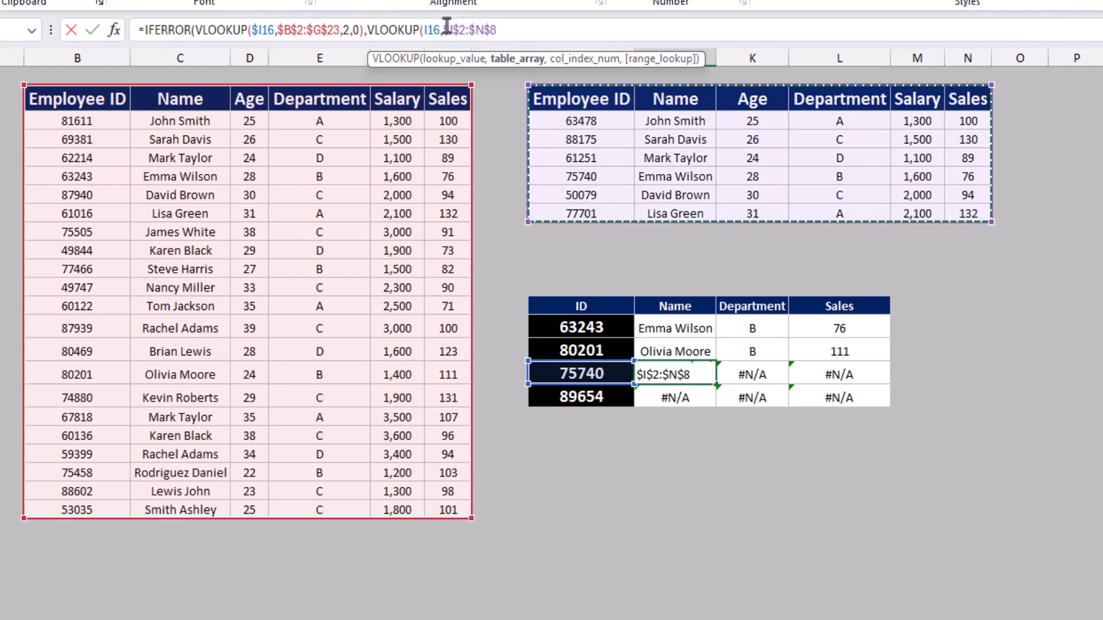
Step: Lock only the column of the fallback VLOOKUP's lookup value, making it $I16
left_click_drag(428, 29, 433, 30)
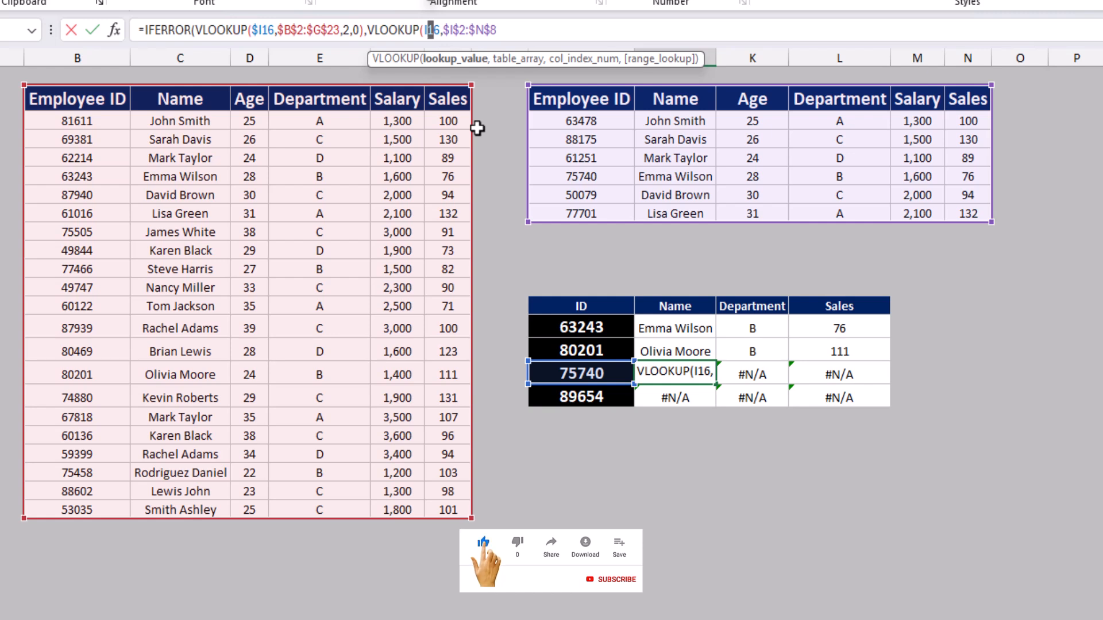
key("F4")
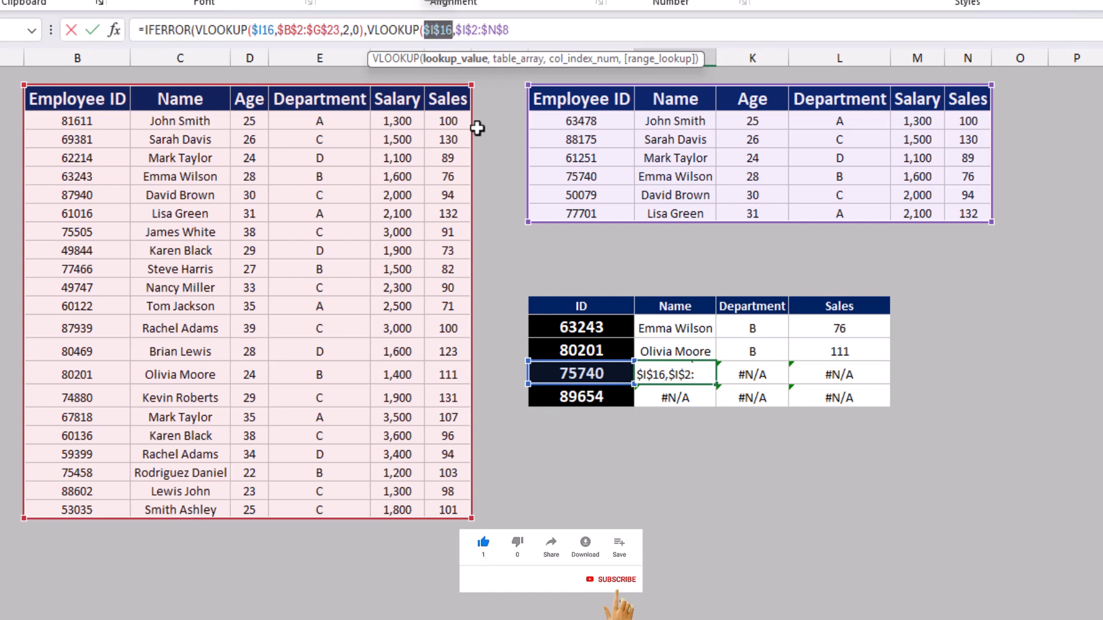
key("F4")
key("F4")
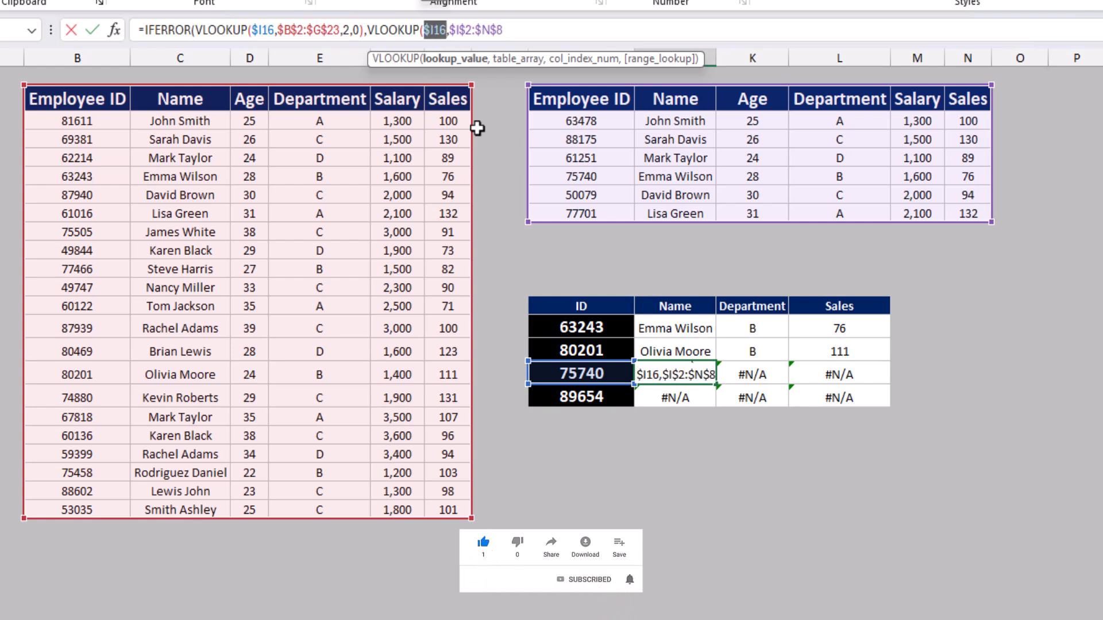
Step: Complete the fallback VLOOKUP with column index 2 and exact match 0, close both functions, and commit the J16 formula
left_click(521, 26)
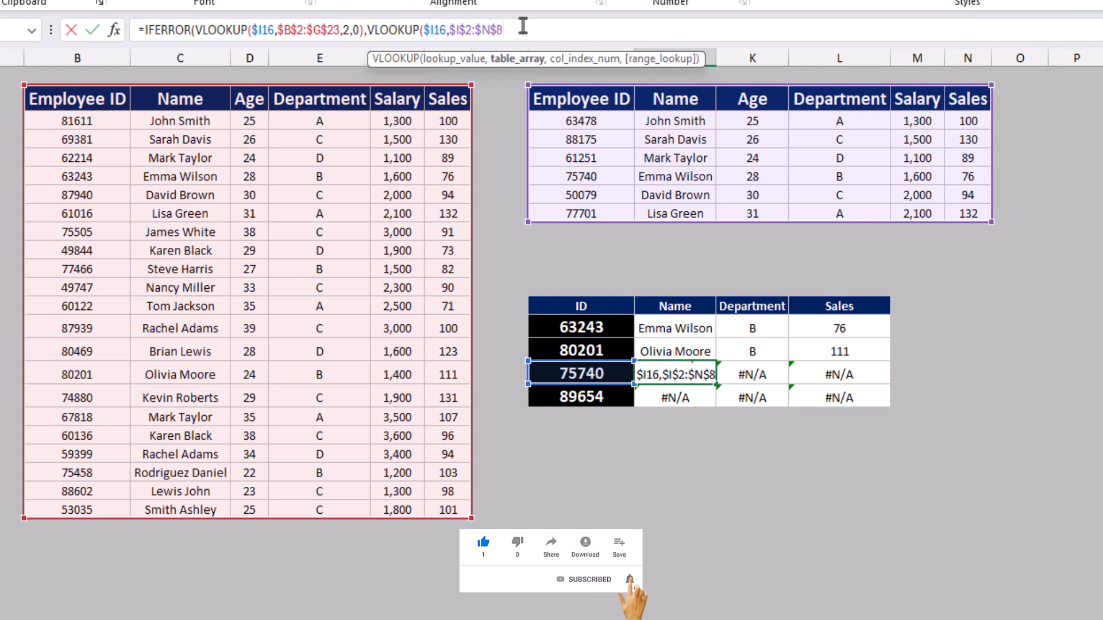
type(",")
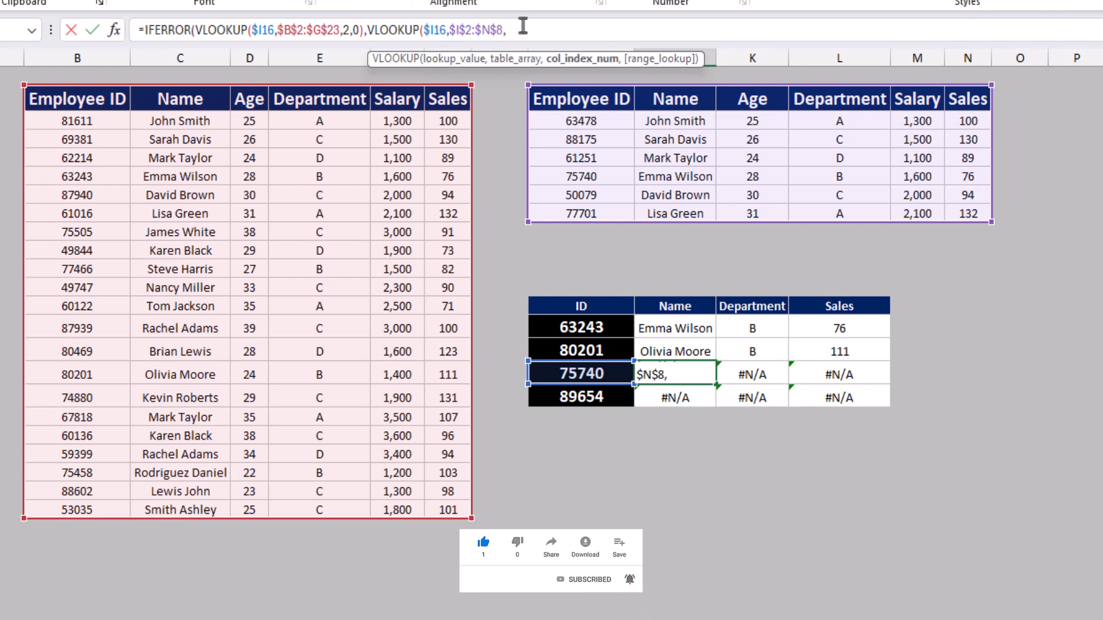
type("2,0")
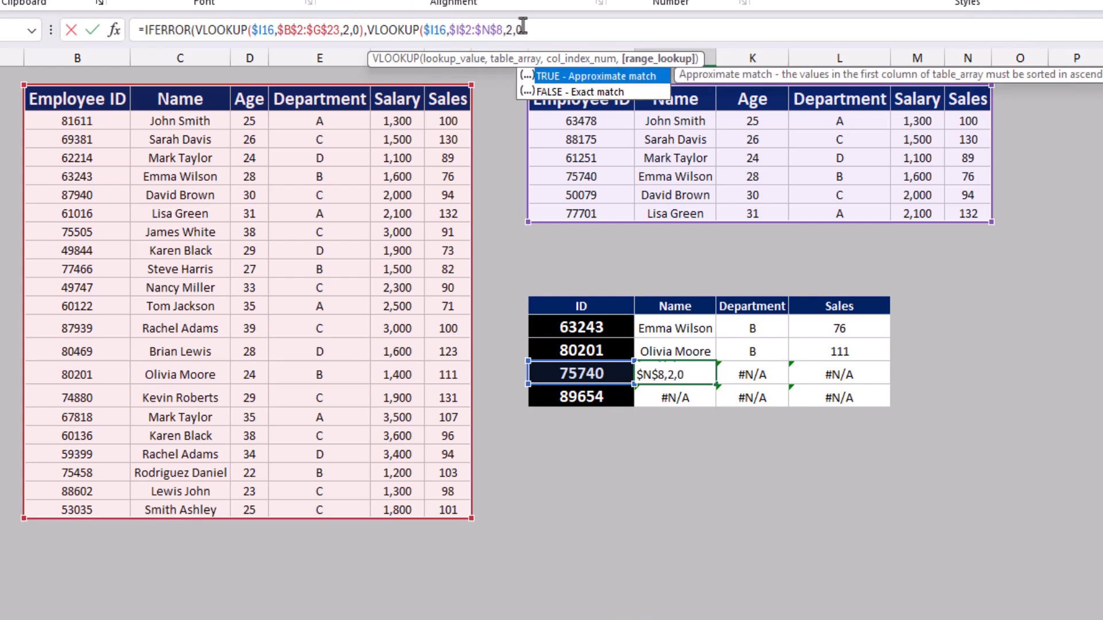
type("))")
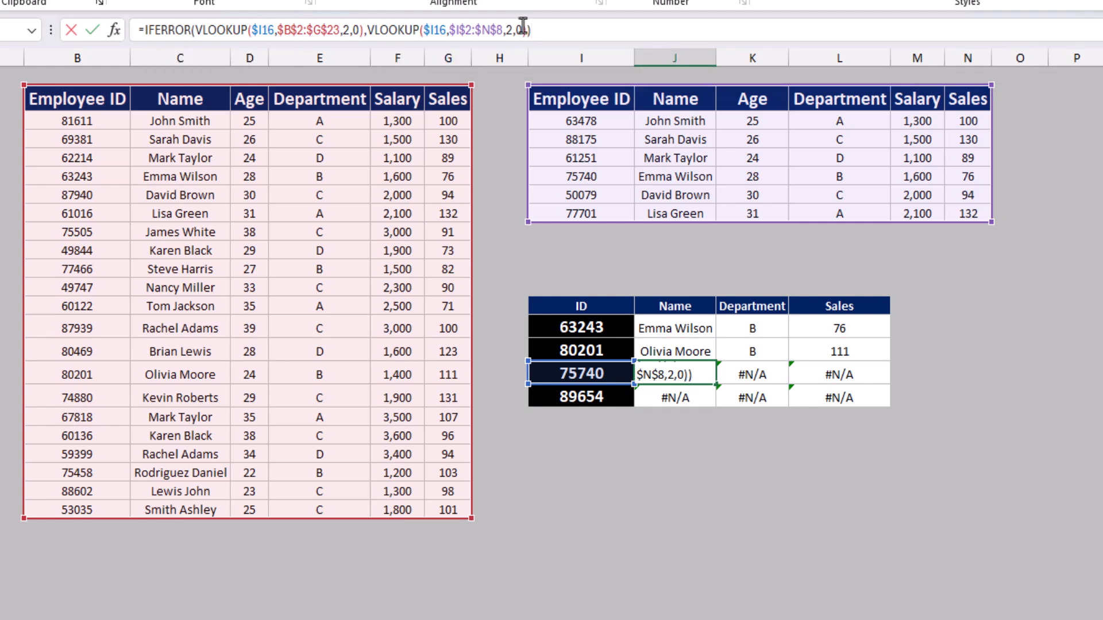
left_click(585, 27)
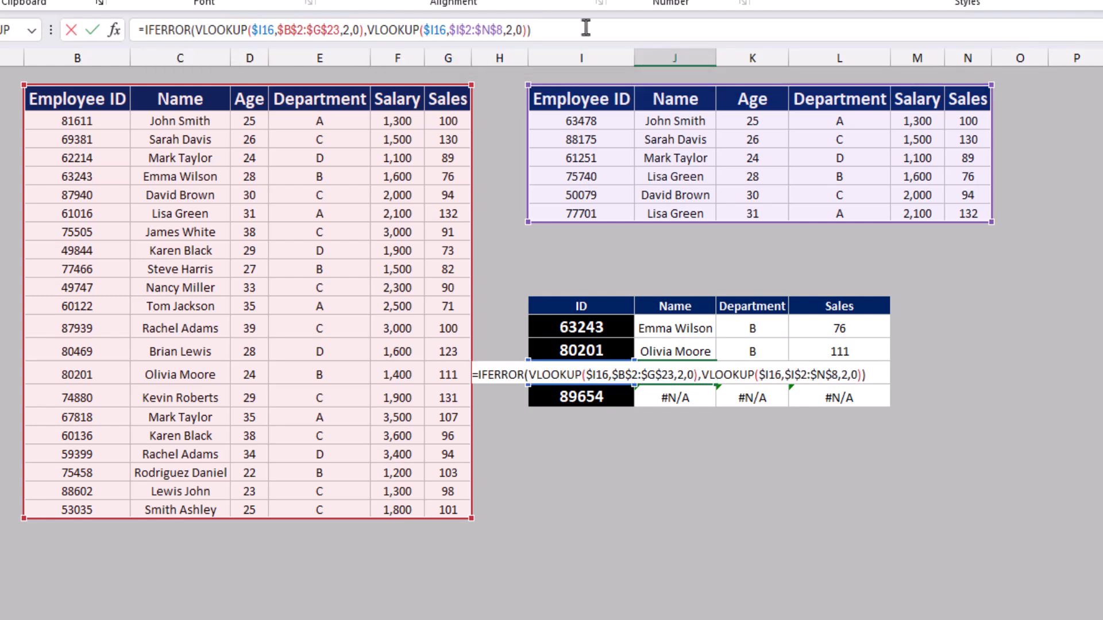
key("Return")
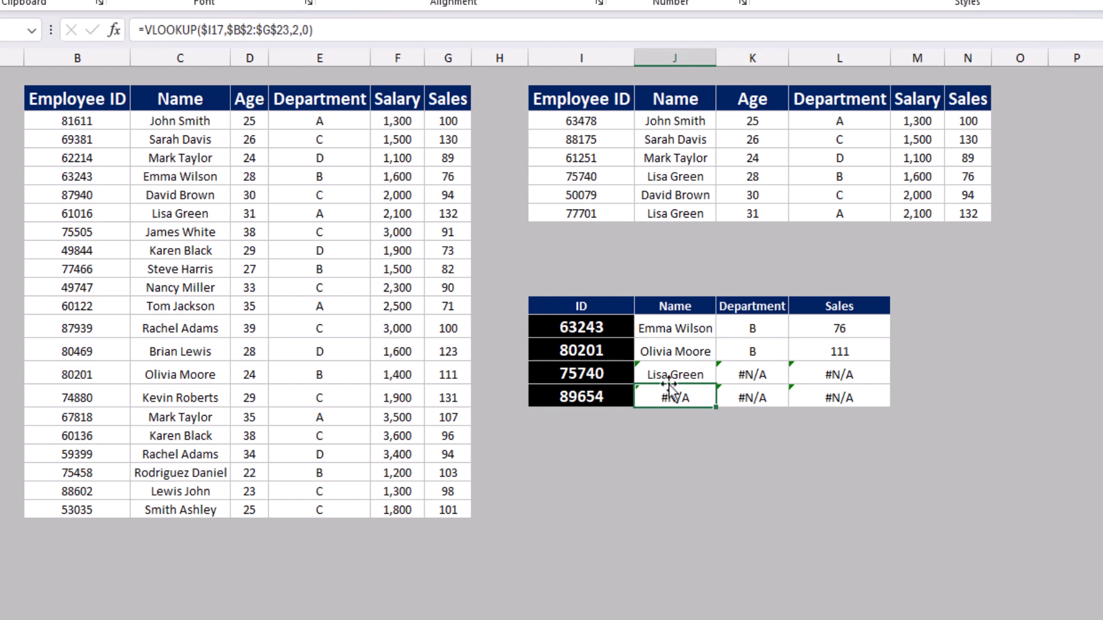
Step: Fill the J16 formula across to the Department and Sales cells K16 and L16
left_click(679, 372)
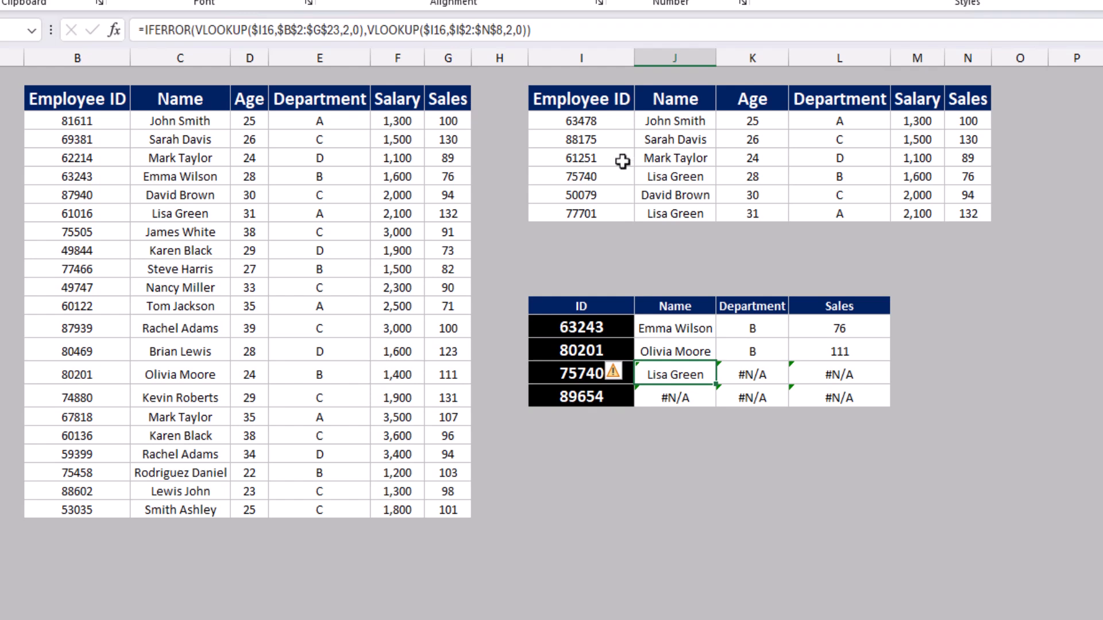
left_click_drag(583, 106, 804, 158)
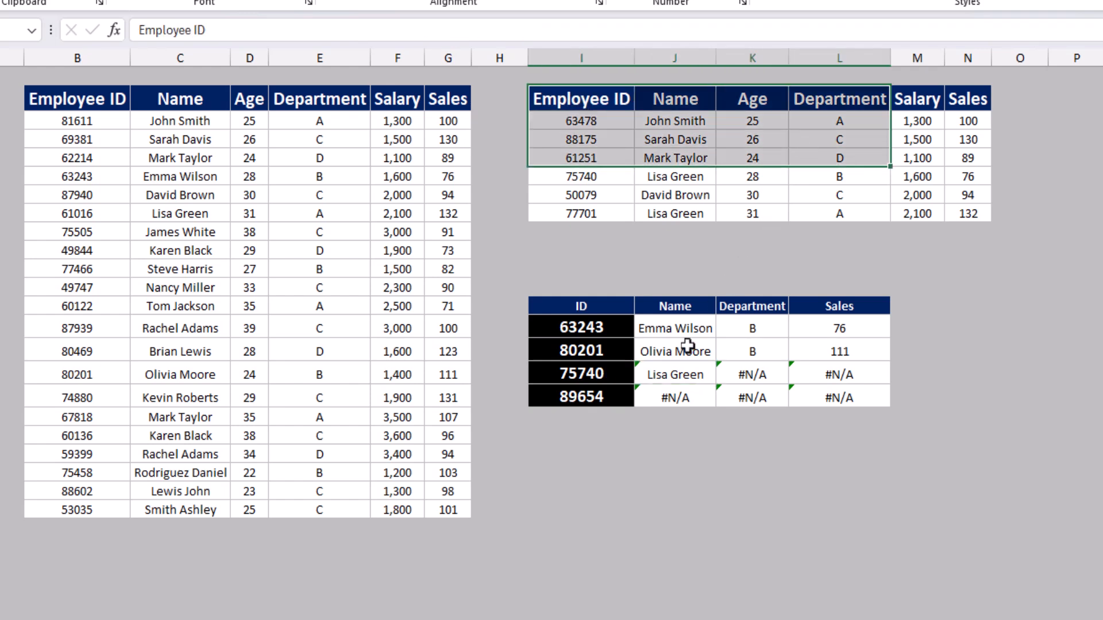
left_click(693, 374)
left_click_drag(713, 382, 897, 384)
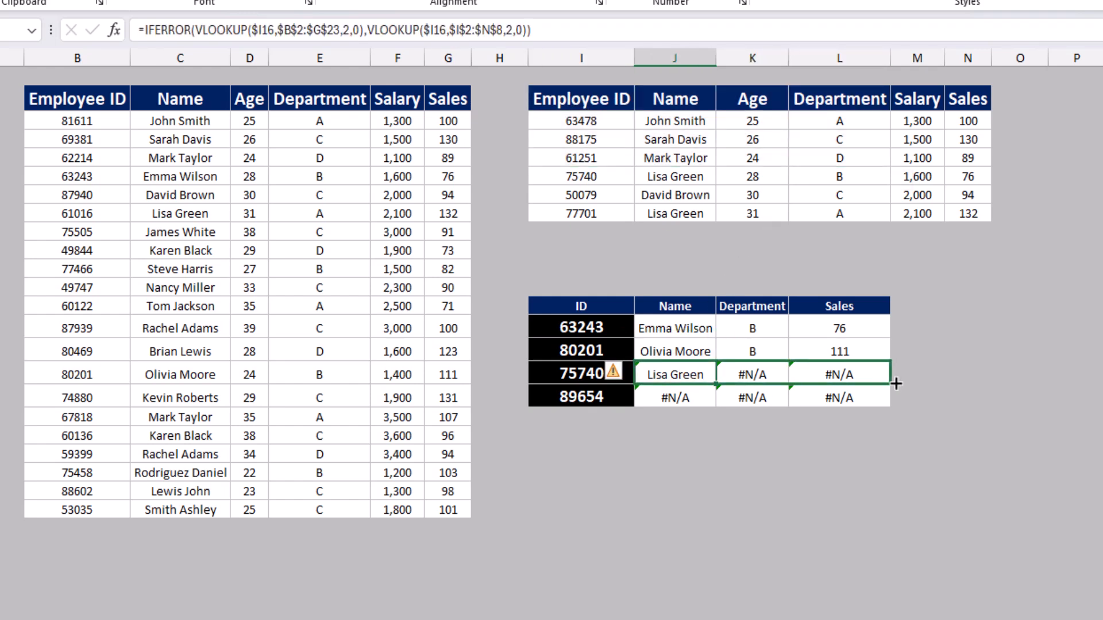
Step: Set the column index to 4 in both VLOOKUPs of the Department formula in K16
left_click(784, 374)
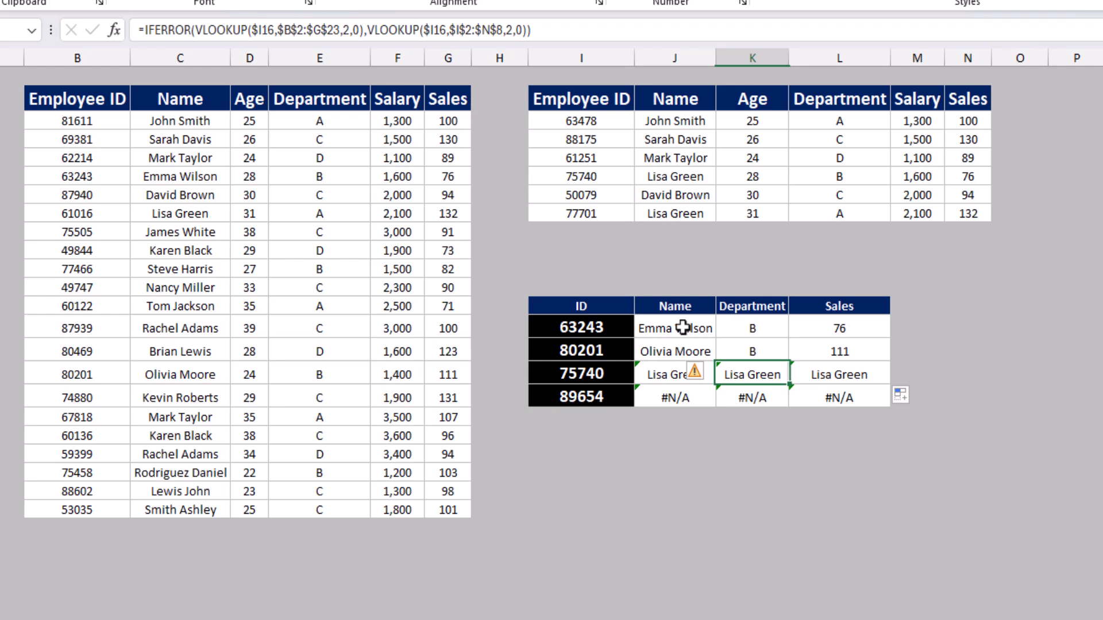
double_click(509, 30)
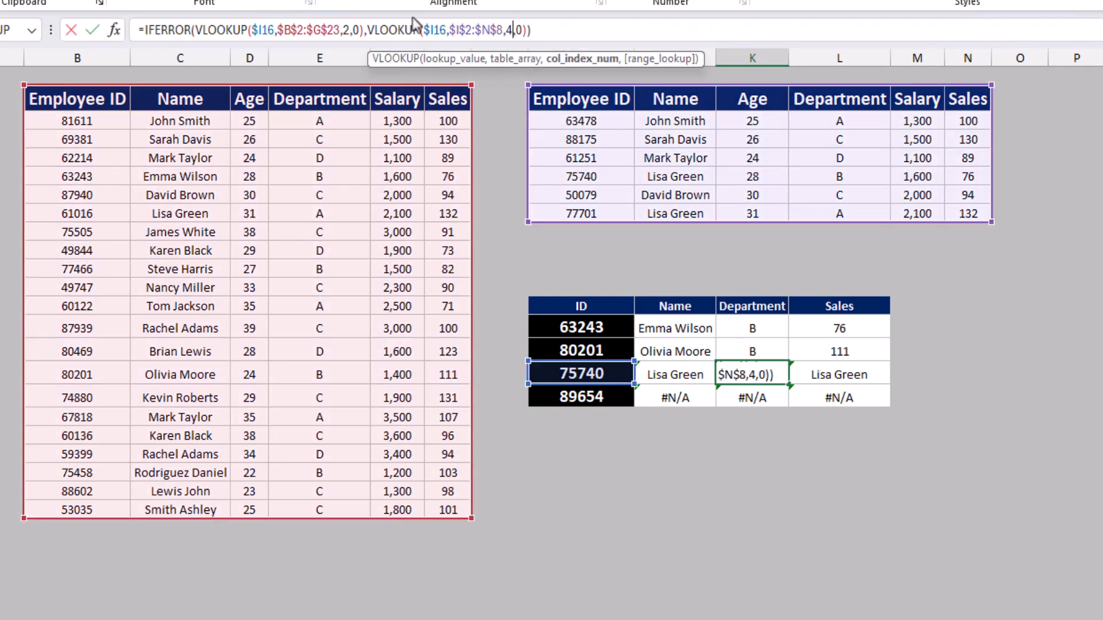
left_click(346, 30)
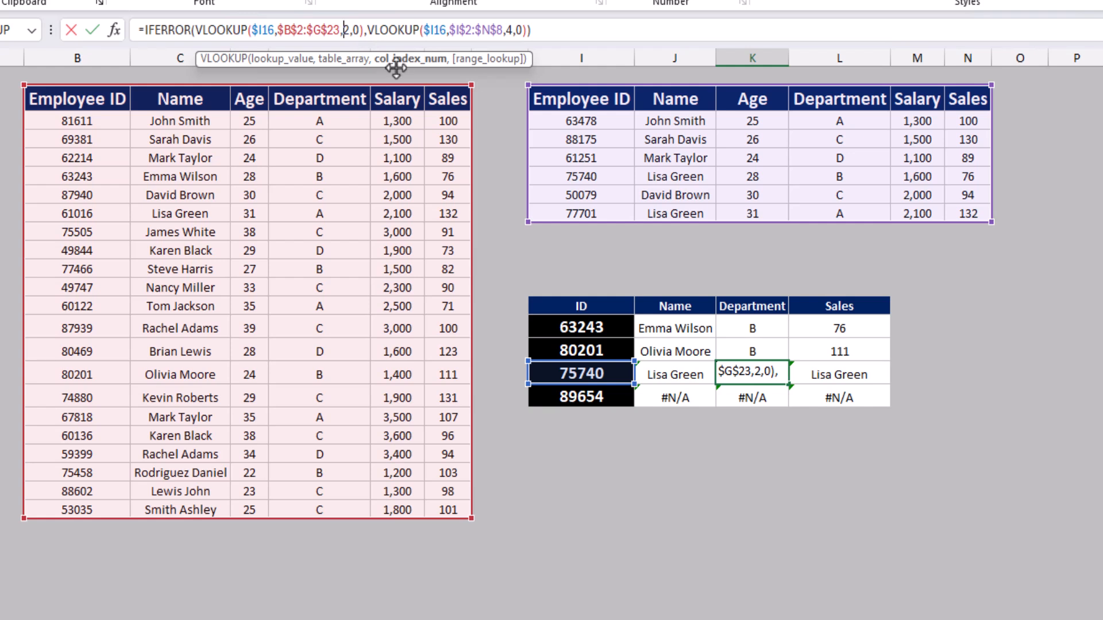
key("BackSpace")
type("4")
key("Return")
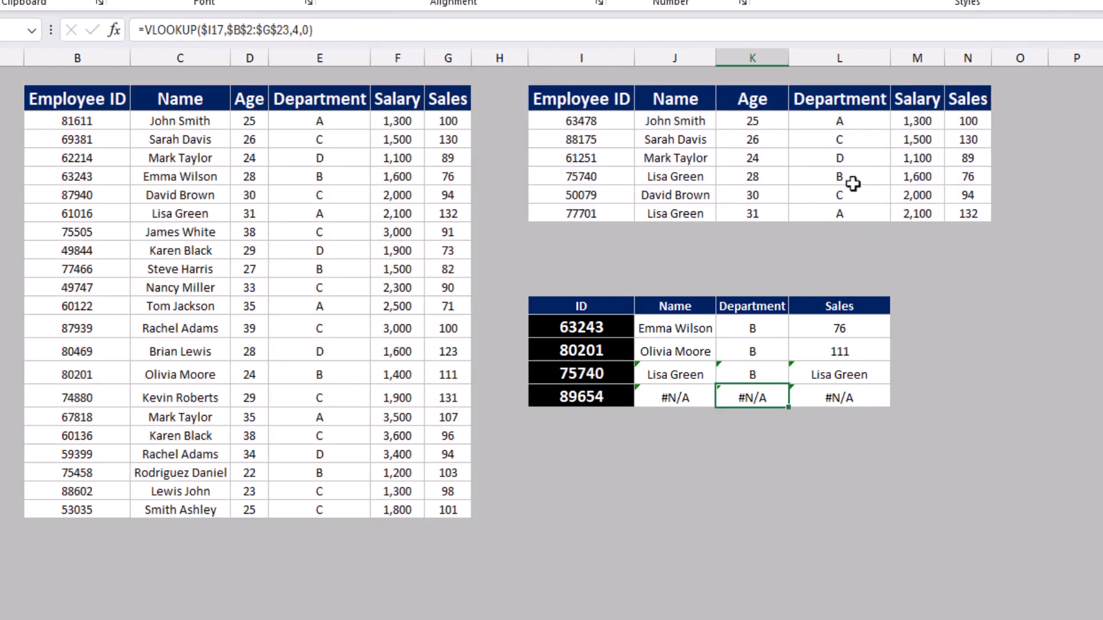
Step: Set the column index to 6 in both VLOOKUPs of the Sales formula in L16
left_click(797, 376)
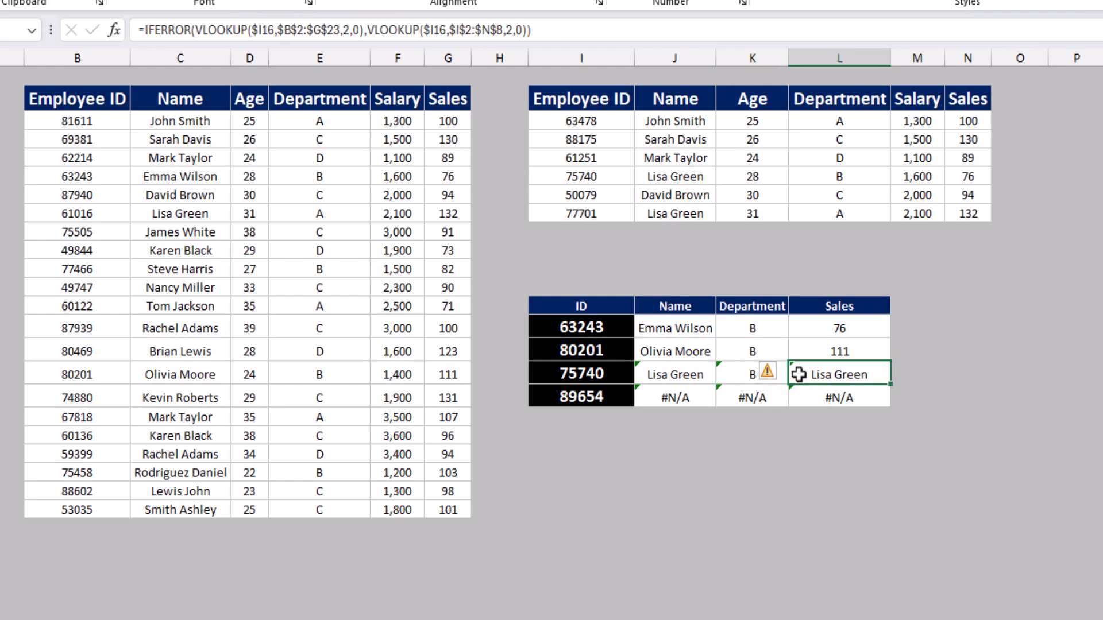
left_click(505, 30)
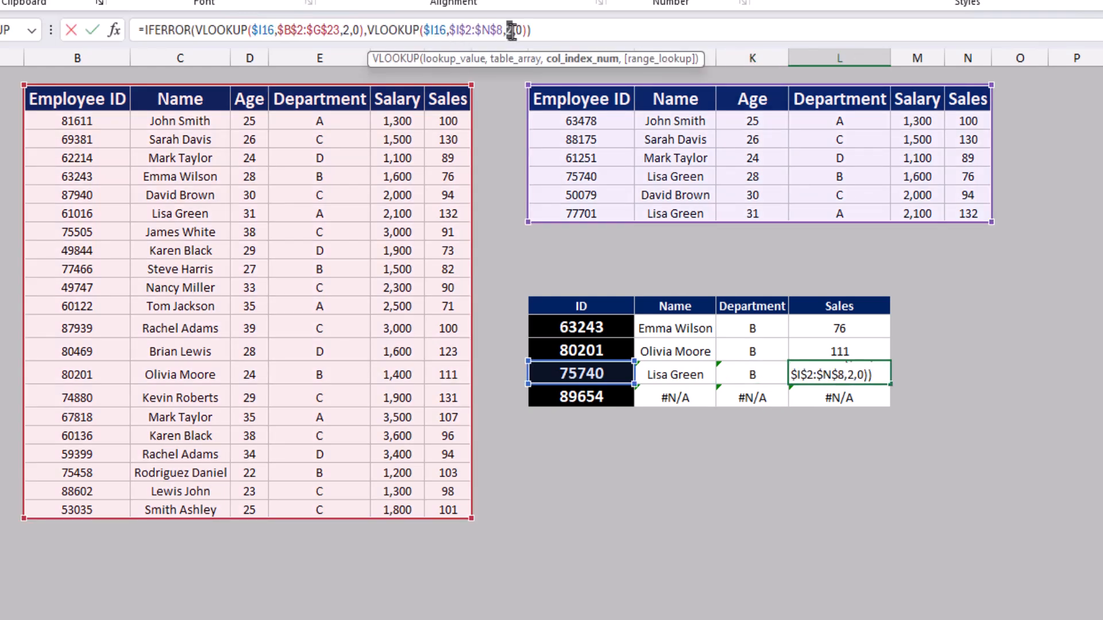
left_click(344, 30)
key("Delete")
type("6")
key("Return")
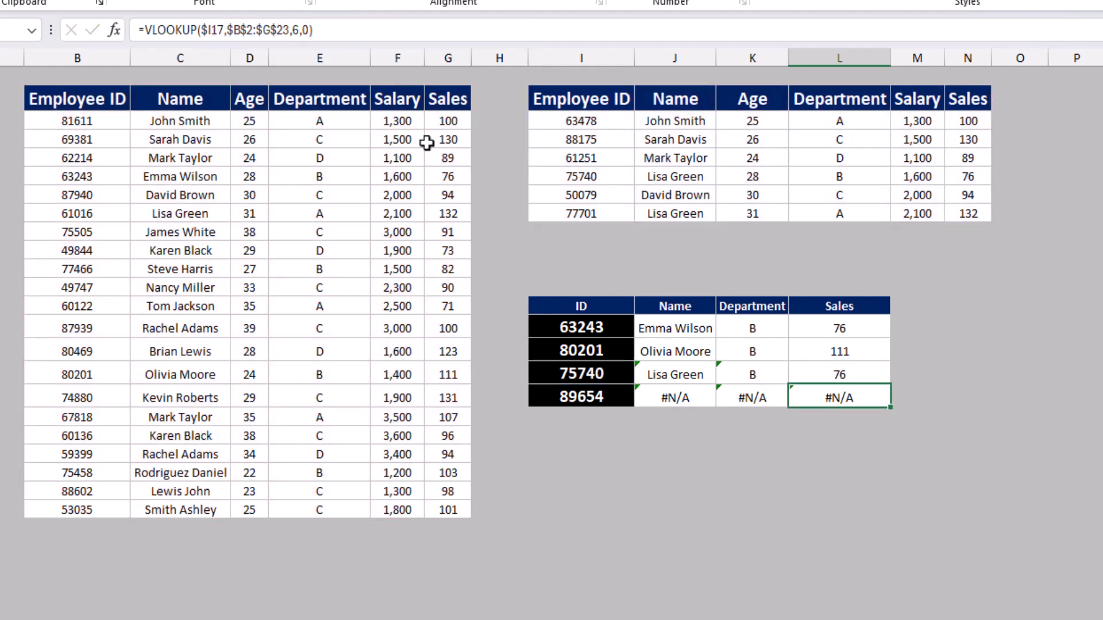
Step: Fill the Name, Department and Sales formulas from row 16 down into row 17 and check the copied formula in J17
left_click(580, 177)
left_click_drag(632, 183, 972, 175)
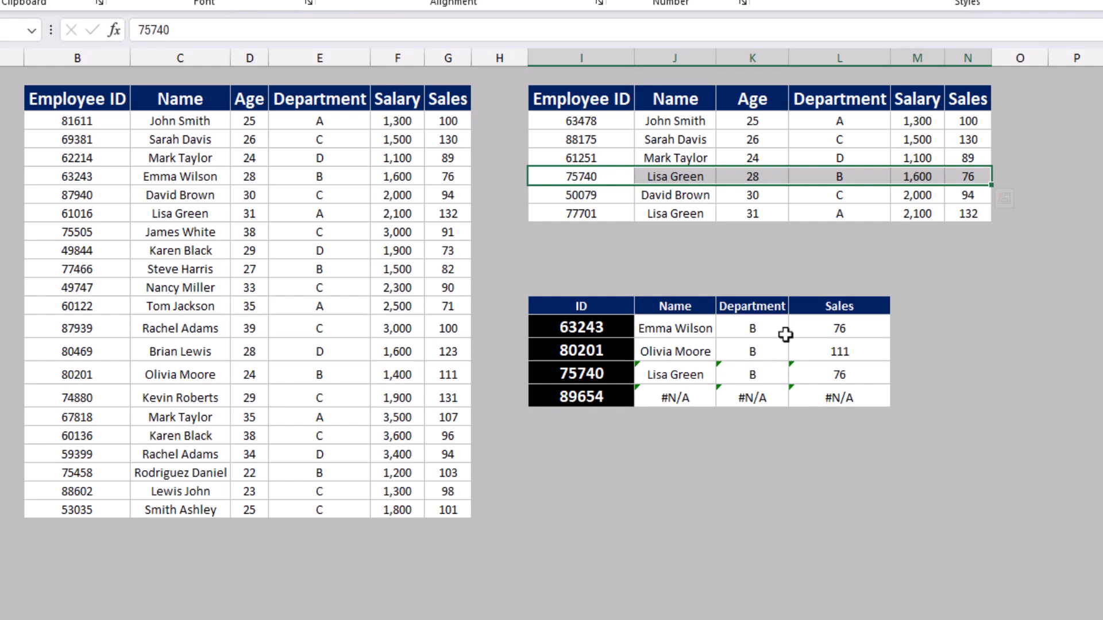
left_click_drag(695, 373, 869, 392)
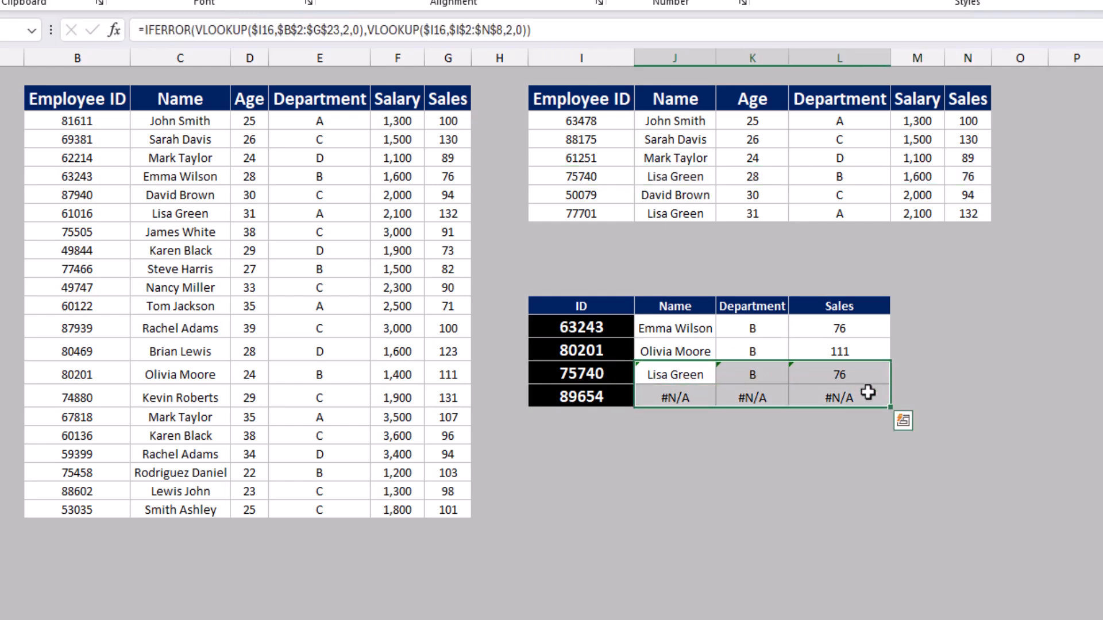
left_click(691, 396)
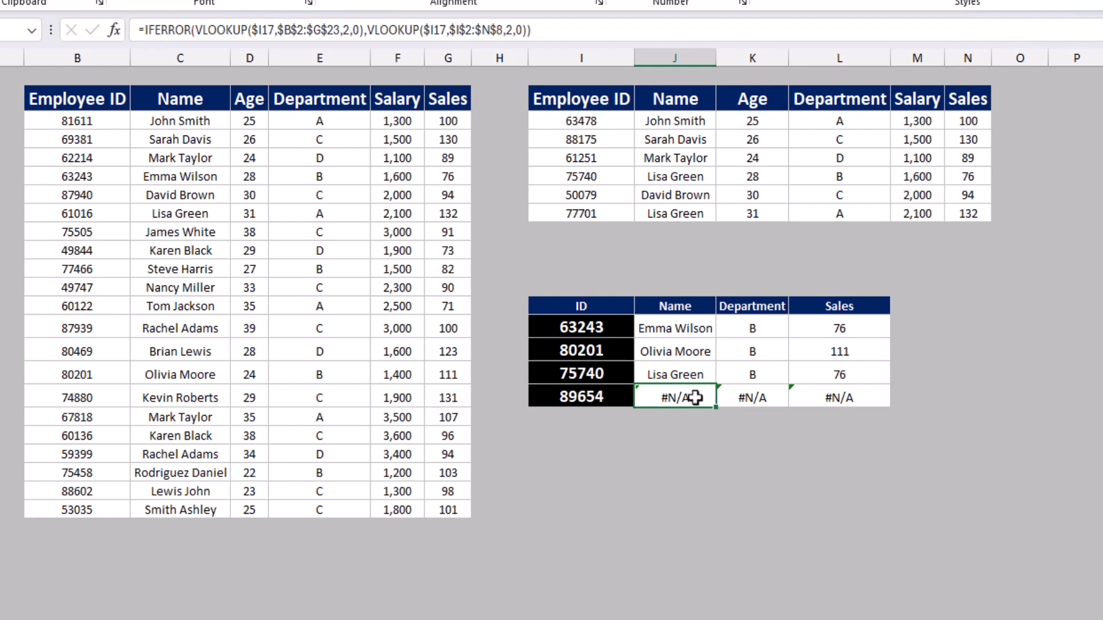
double_click(695, 396)
key("Escape")
left_click(594, 395)
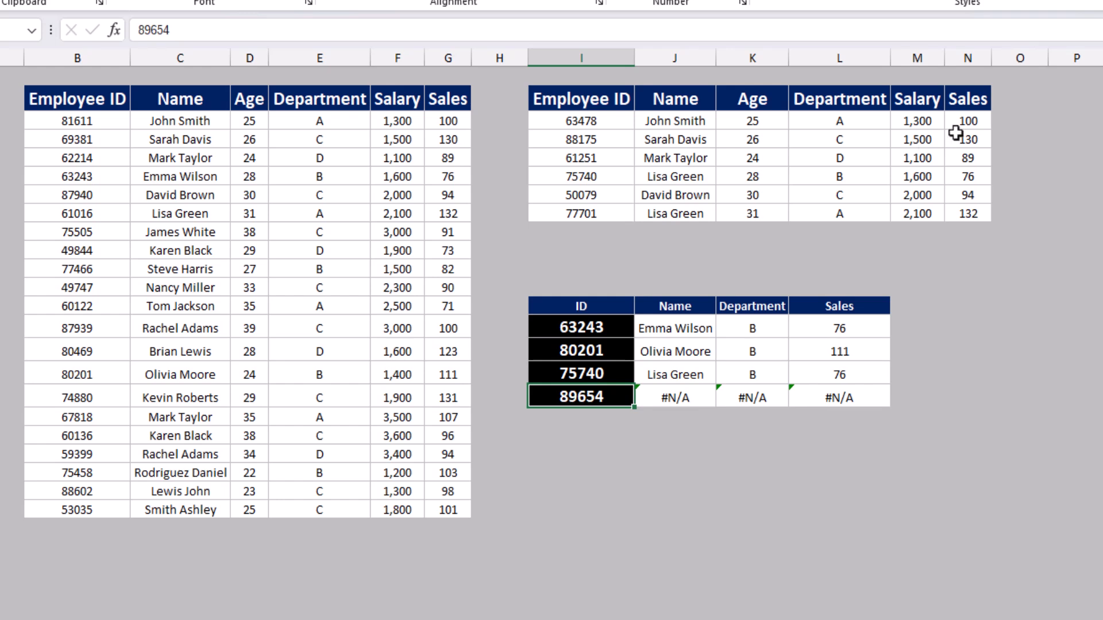
Step: Replace the second VLOOKUP in the Name formula in J17 with the text "Not Exist" as the IFERROR fallback
left_click(682, 400)
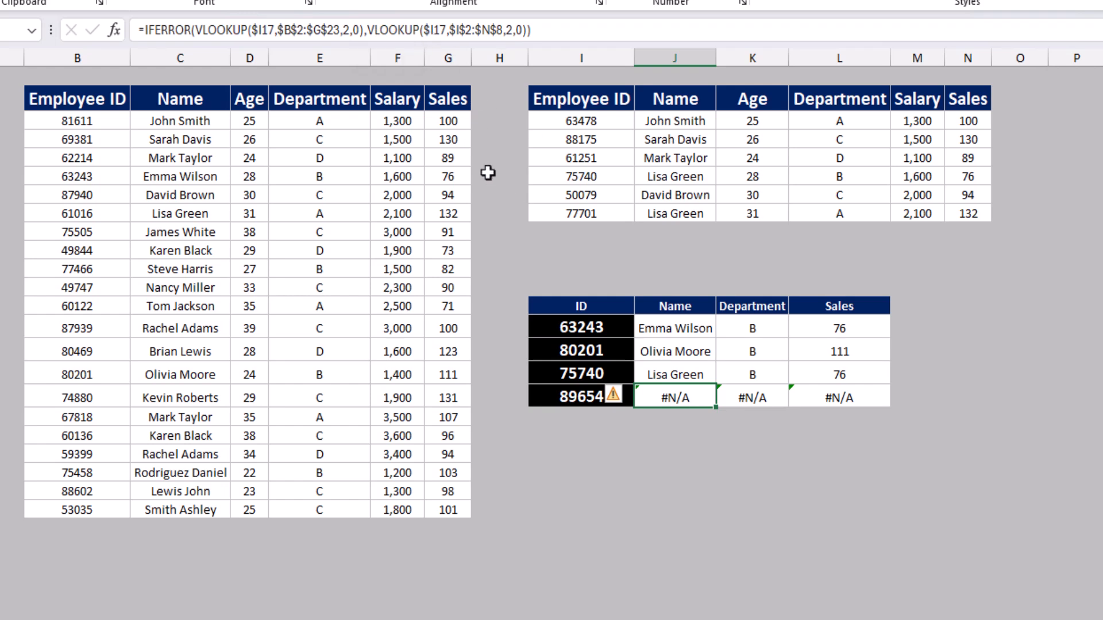
left_click(369, 30)
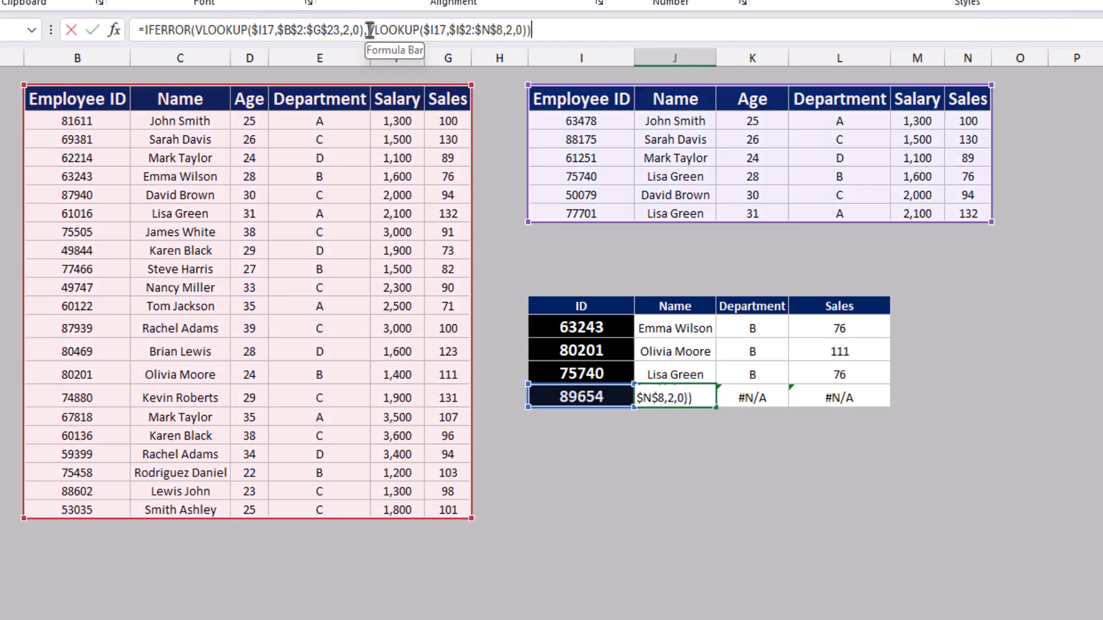
left_click_drag(369, 30, 530, 31)
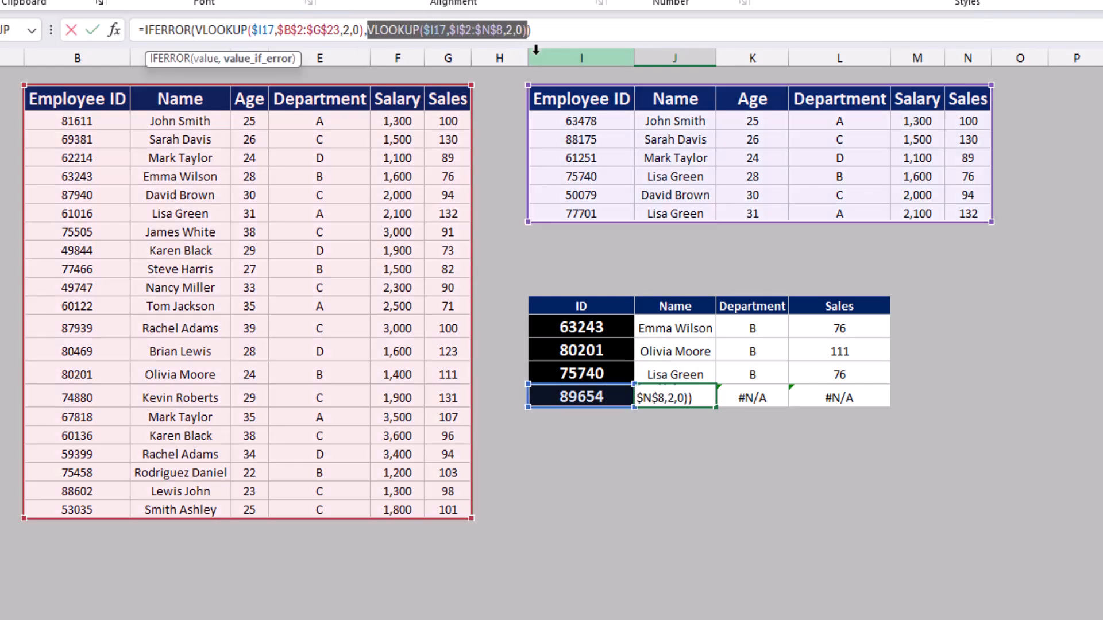
type("\"")
type("Not")
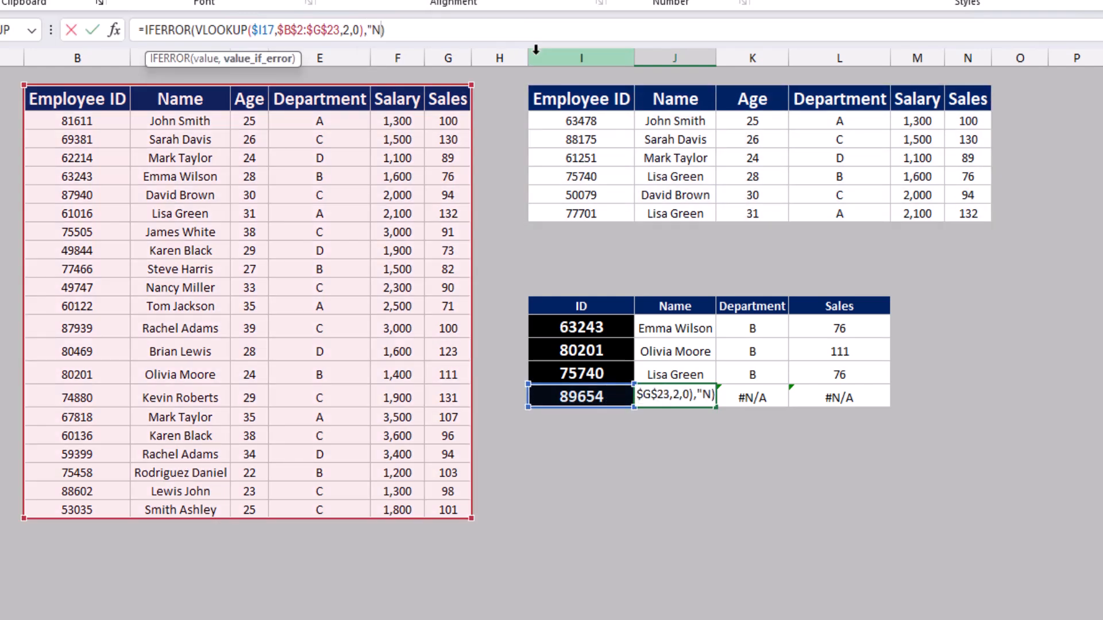
type(" Exist\"")
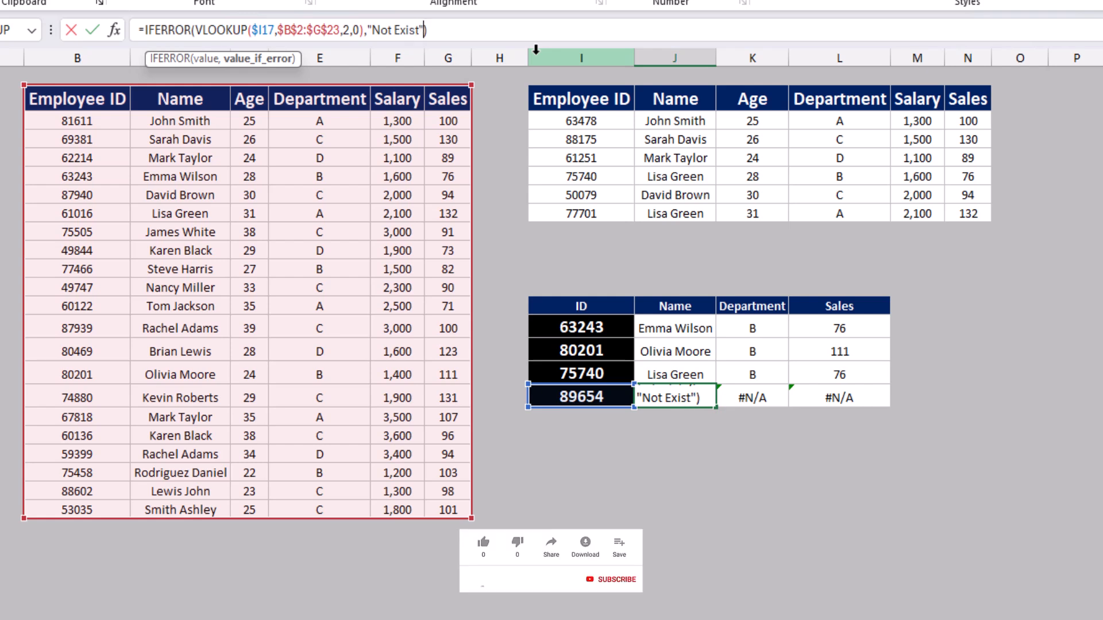
key("Return")
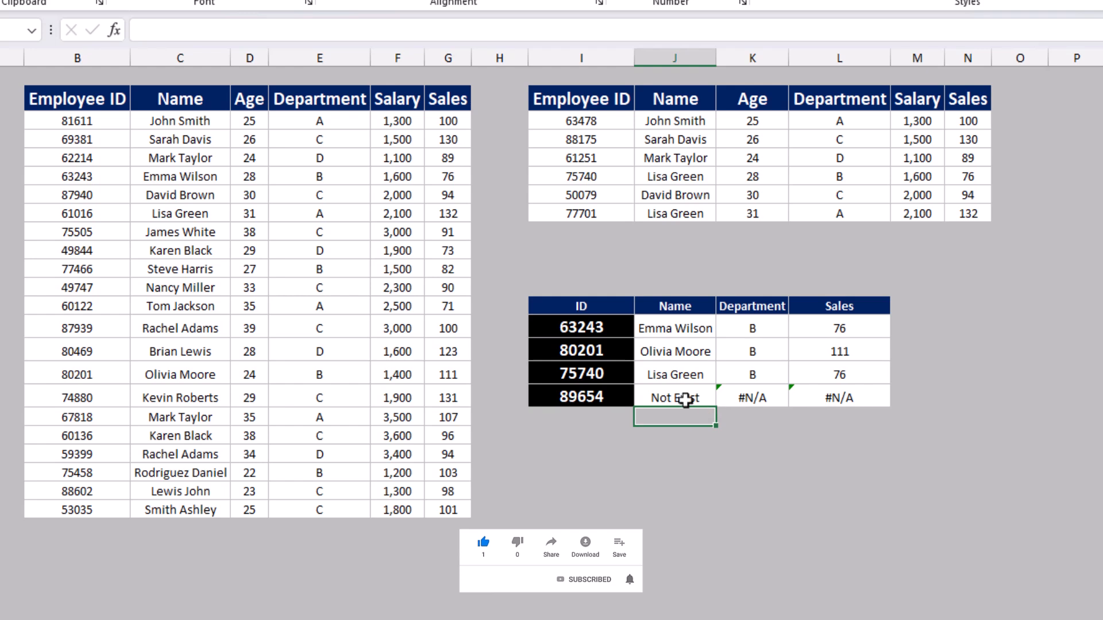
Step: Replace the second VLOOKUP in the Department formula in K17 with "Not Exist" and copy that quoted text for reuse
left_click(765, 402)
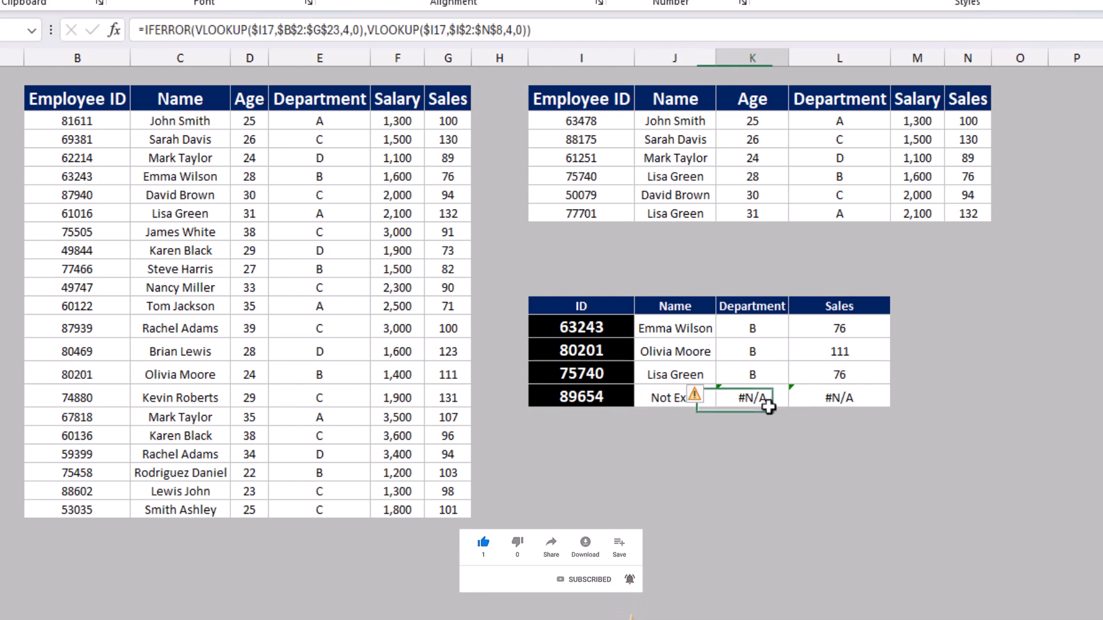
left_click_drag(368, 30, 524, 31)
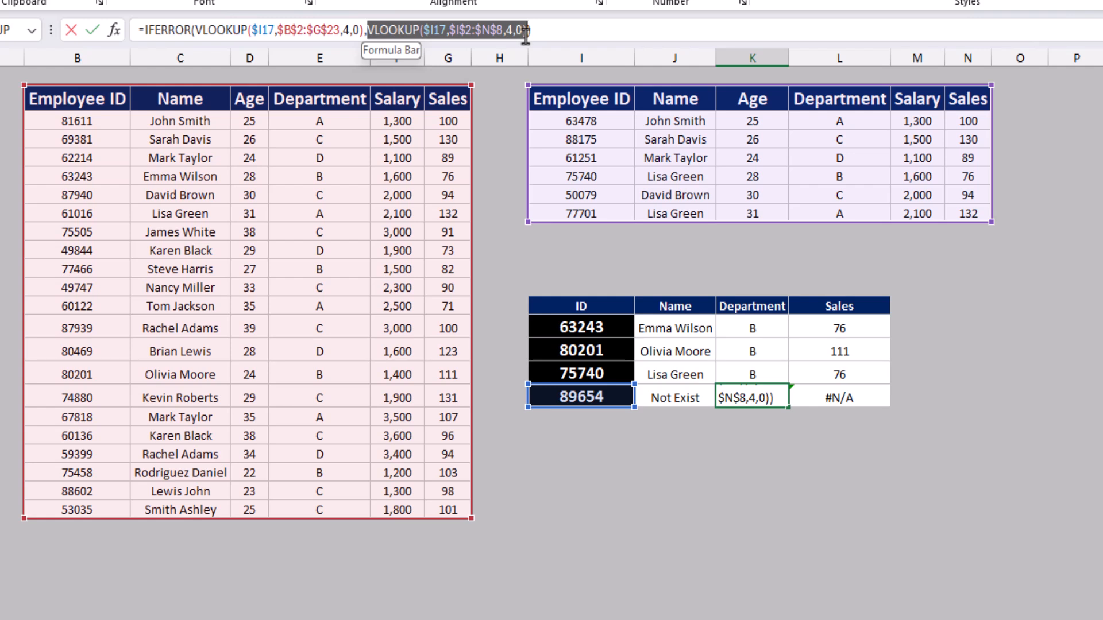
type("\"Not Exist")
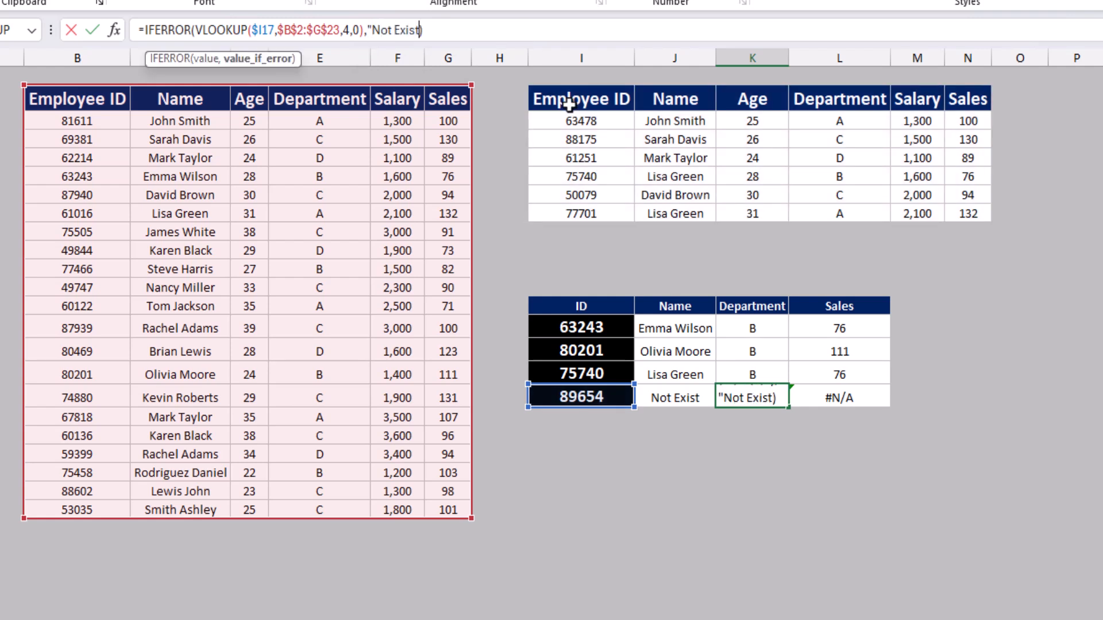
left_click(279, 58)
key("ctrl+c")
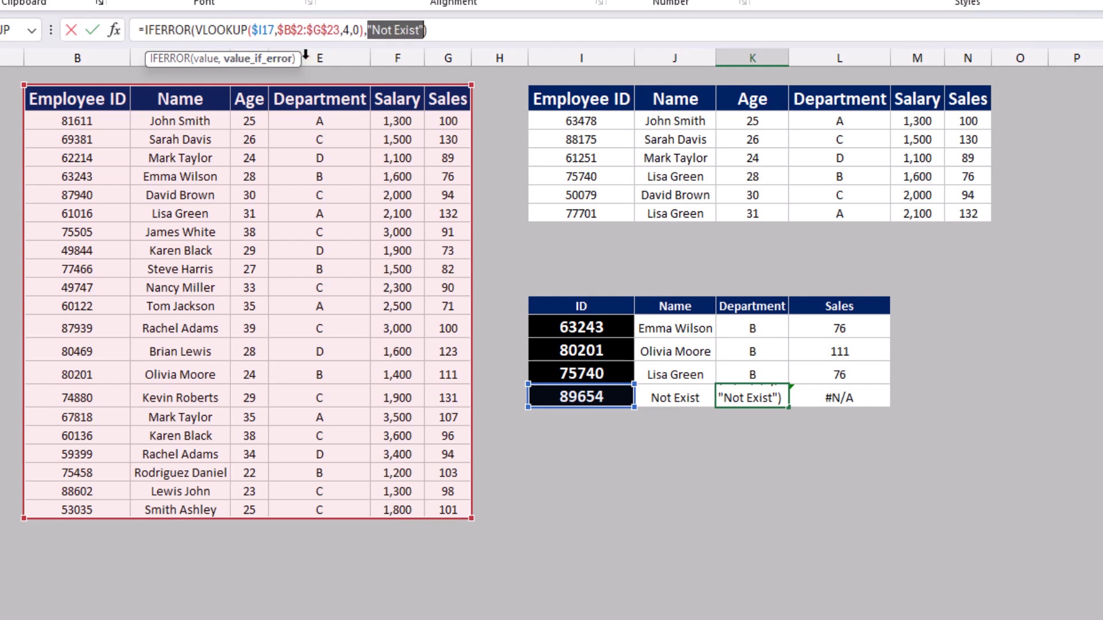
key("Return")
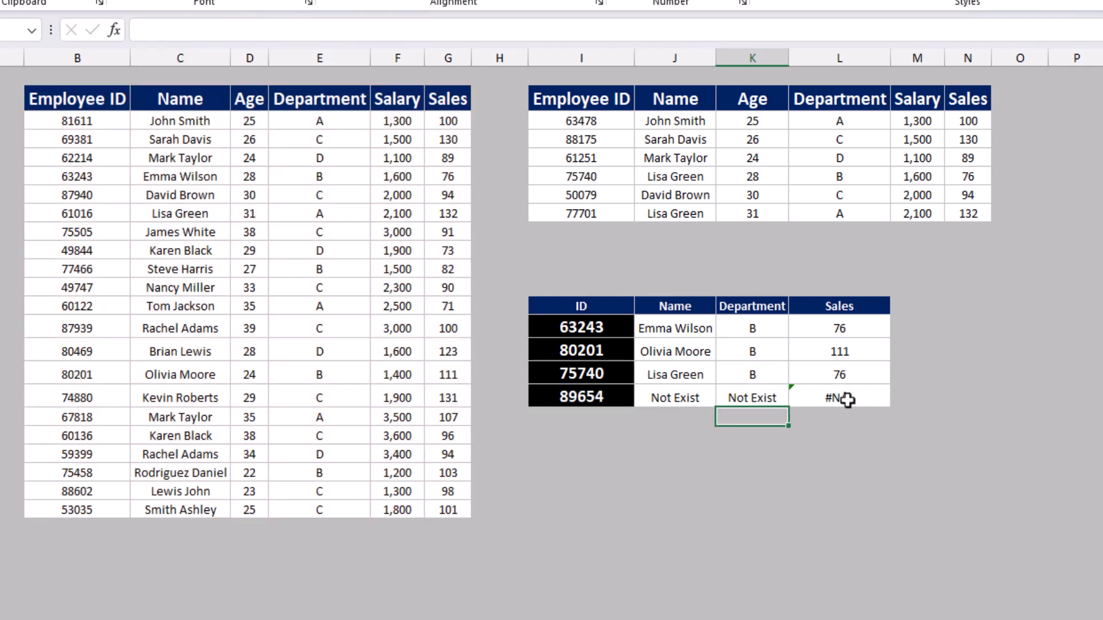
Step: Replace the second VLOOKUP in the Sales formula in L17 with the copied "Not Exist" text
left_click(862, 396)
left_click_drag(368, 30, 526, 32)
key("ctrl+v")
key("Return")
left_click(888, 436)
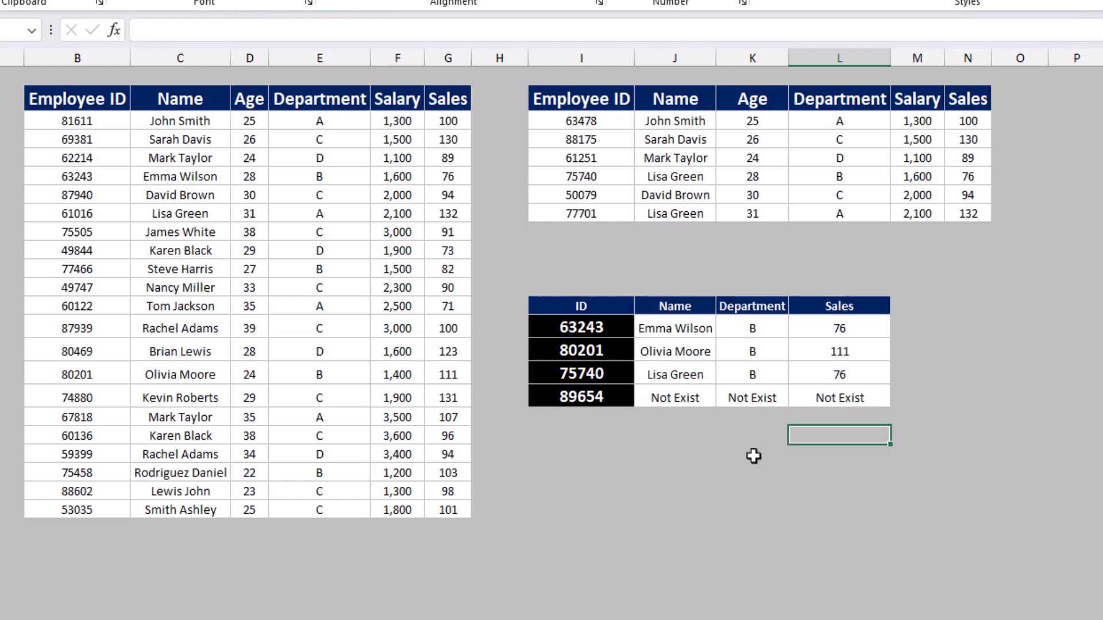
Step: Review the lookup results in J14:L15, then in row 16 and row 17, comparing the formula used for each group
left_click_drag(698, 330, 826, 351)
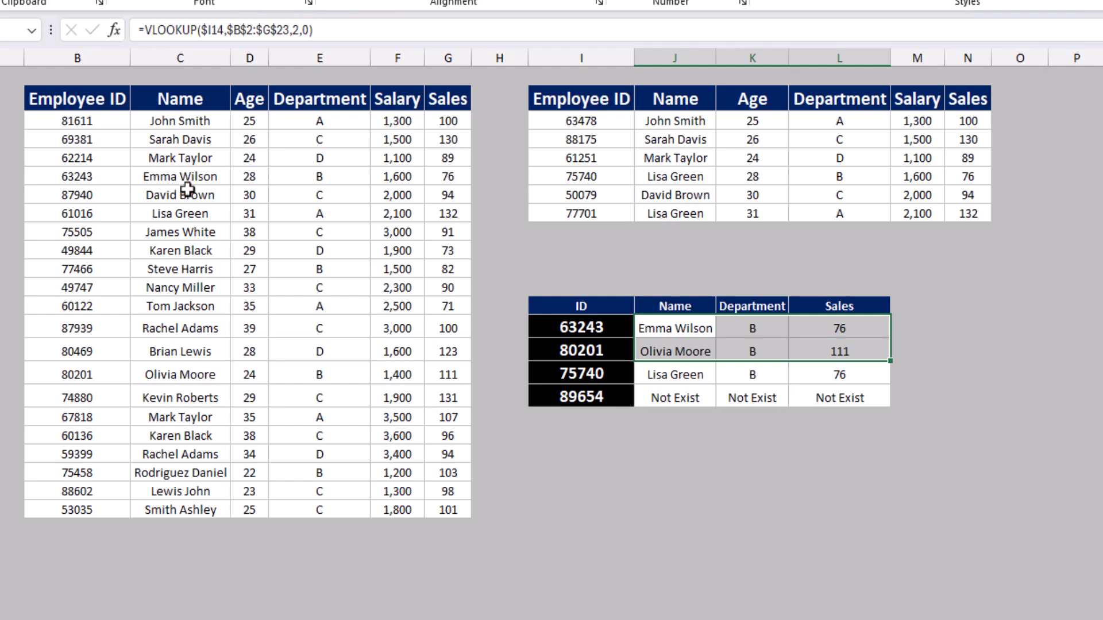
left_click_drag(681, 379, 882, 380)
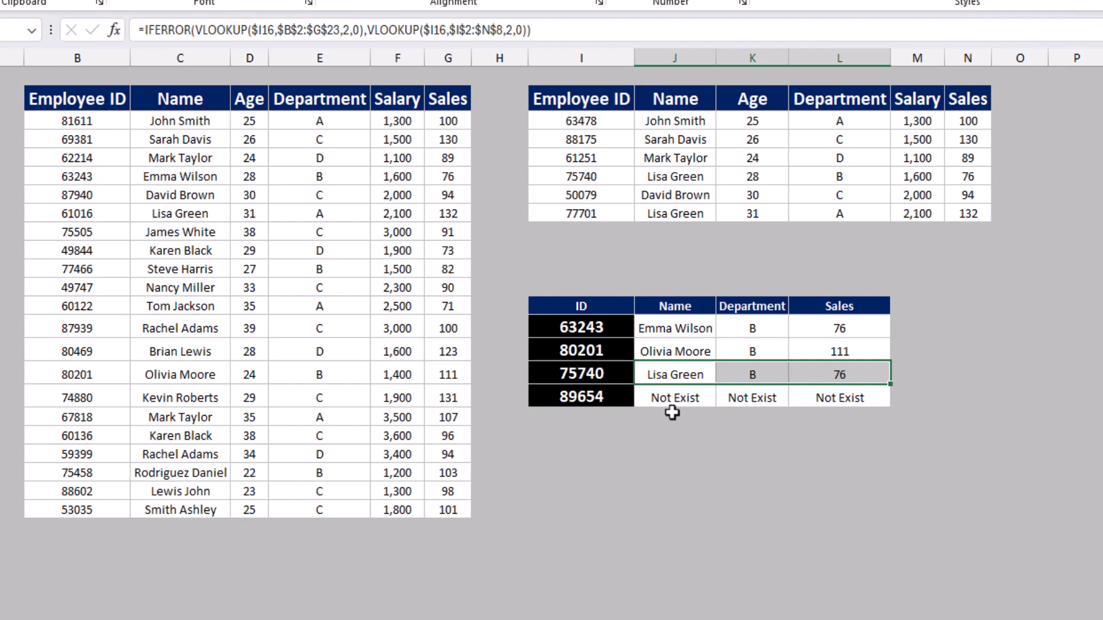
left_click_drag(666, 399, 889, 402)
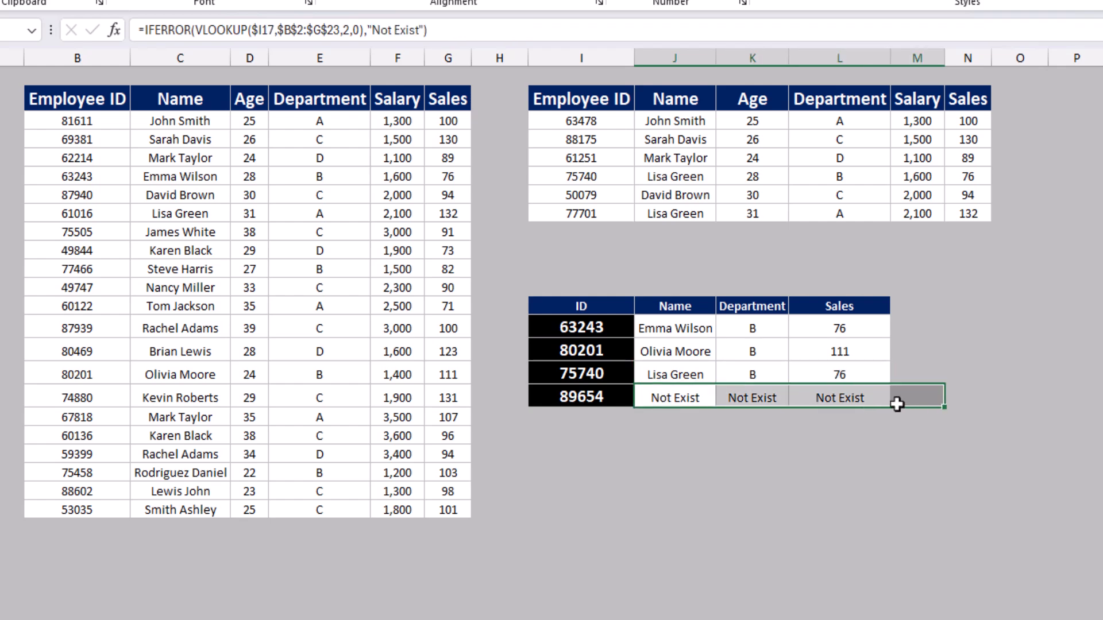